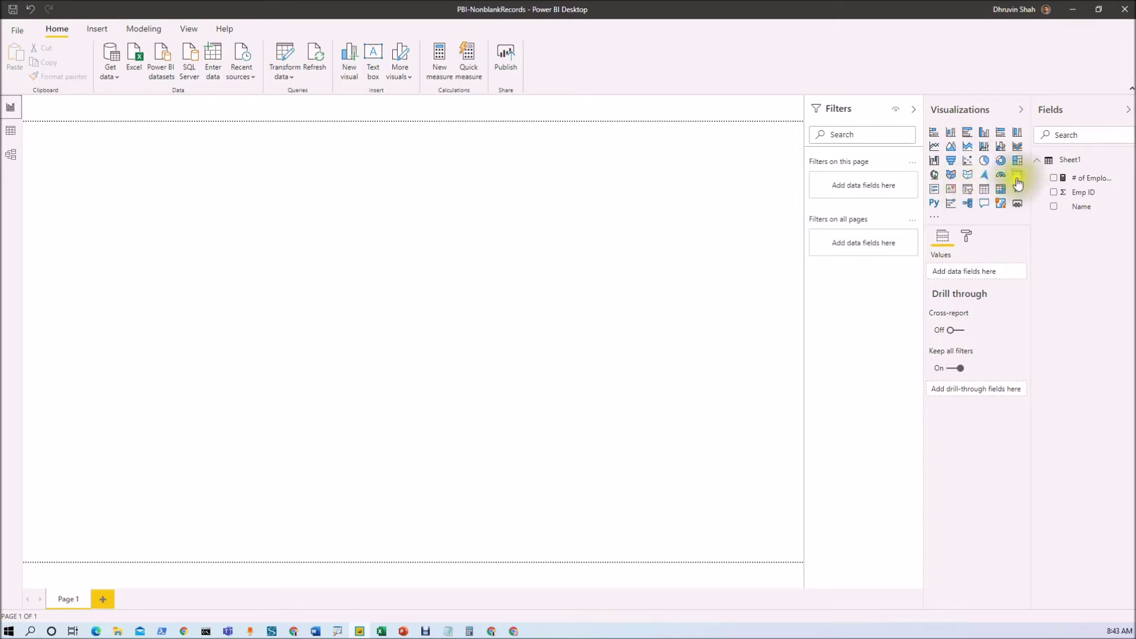
- Add a card showing Count of Name as 13, then view Sheet1's data with its blank Name
left_click(1017, 175)
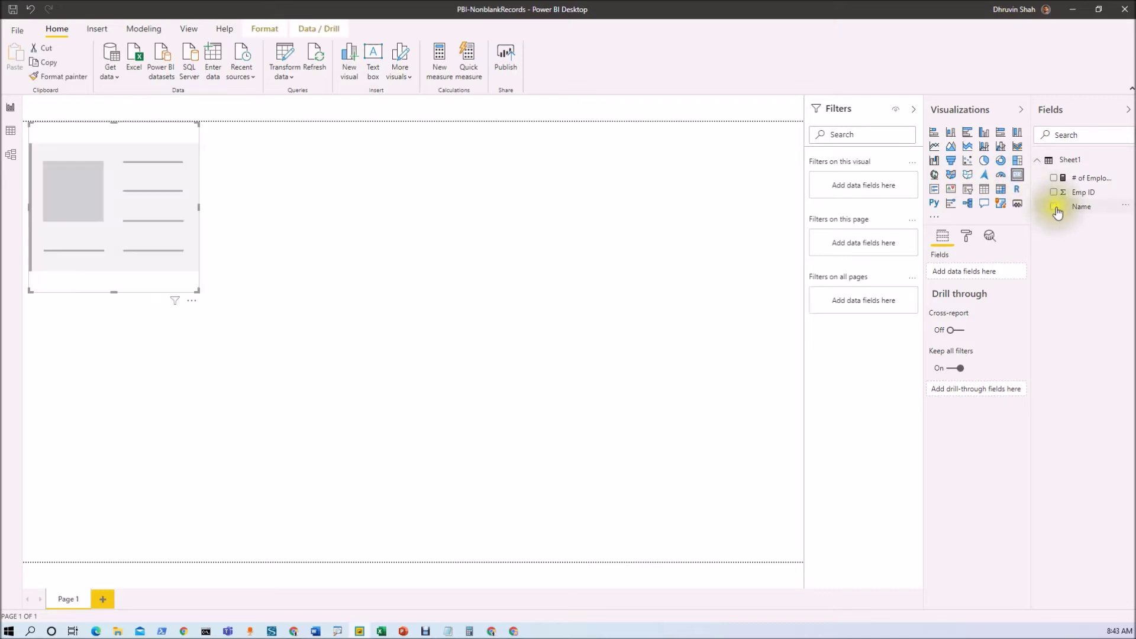
left_click(1055, 208)
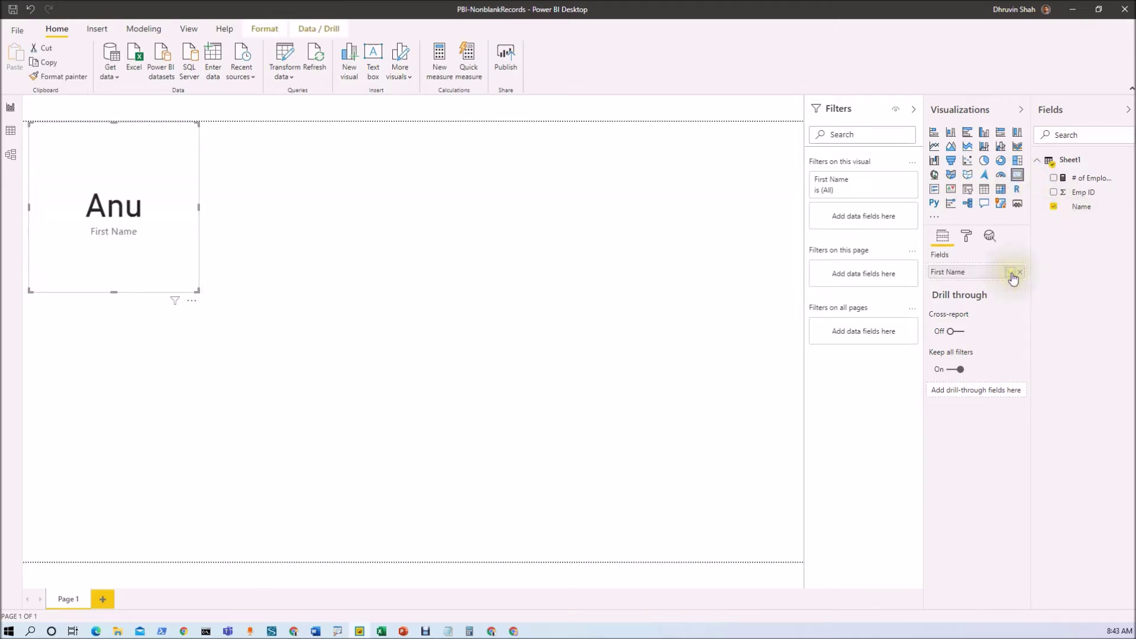
left_click(1010, 272)
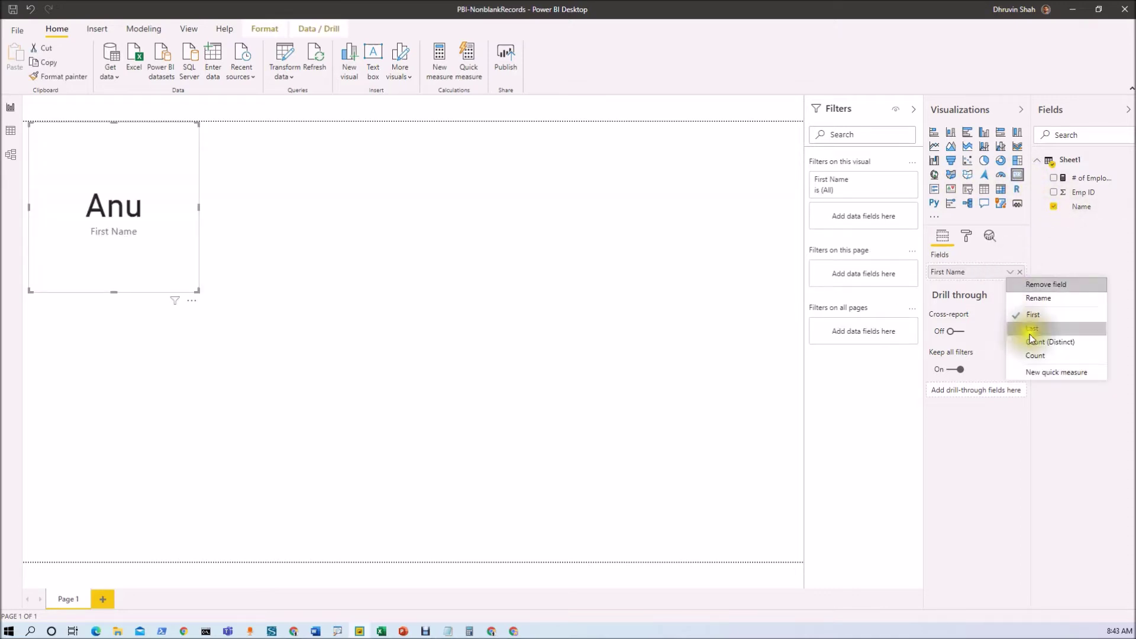
key("Escape")
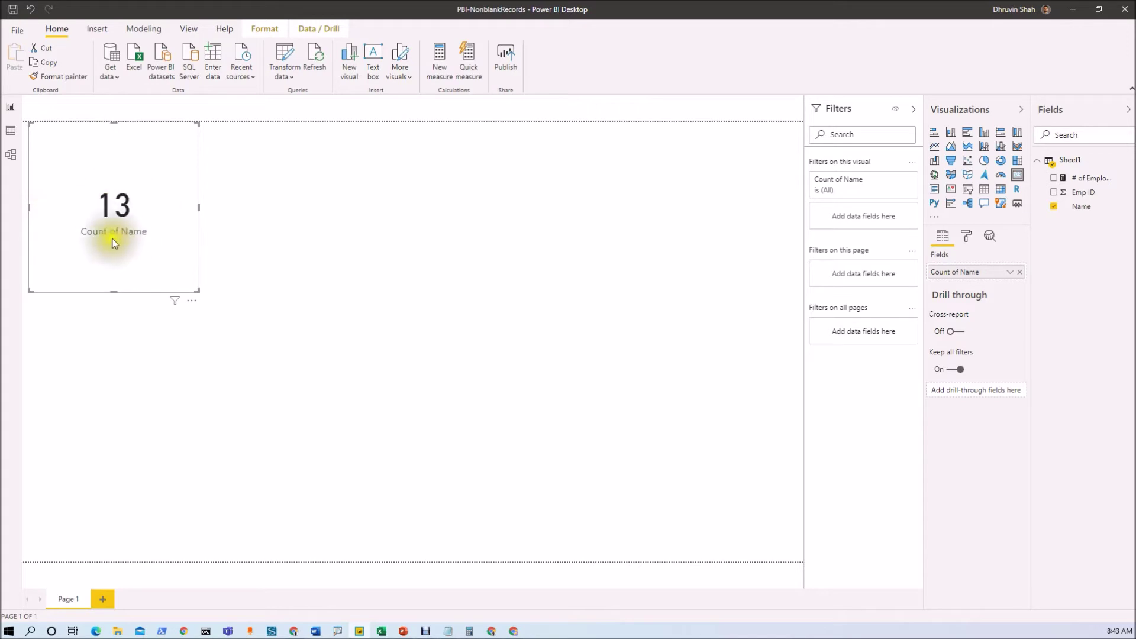
left_click(10, 132)
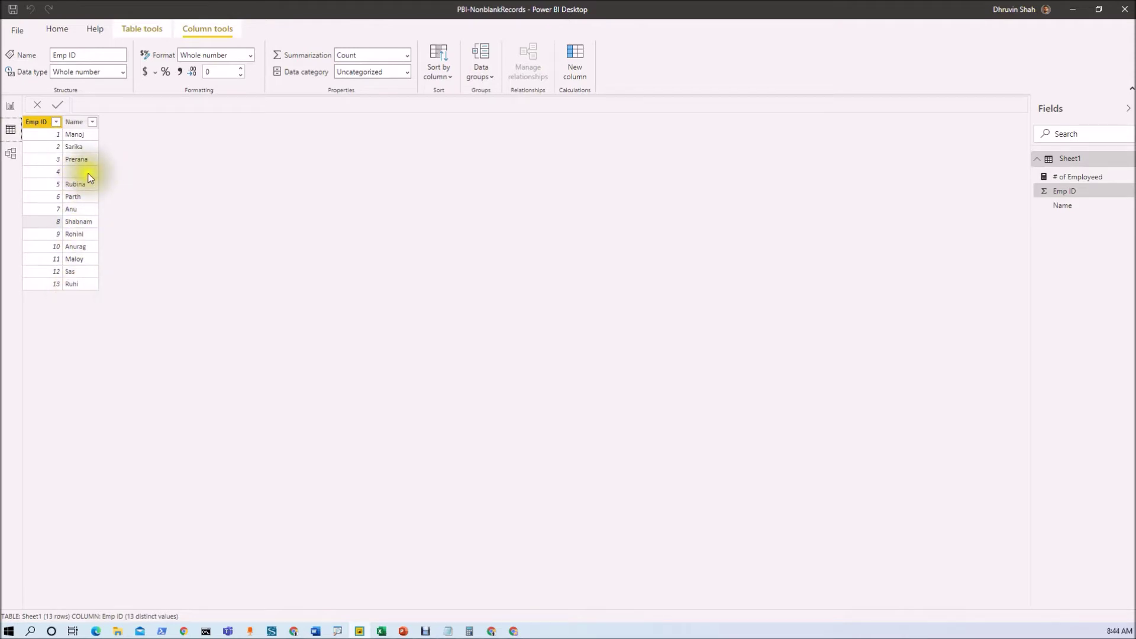
- Return to the report page, deselect the 13 card, and bring up Sheet1's options in Fields
left_click(10, 110)
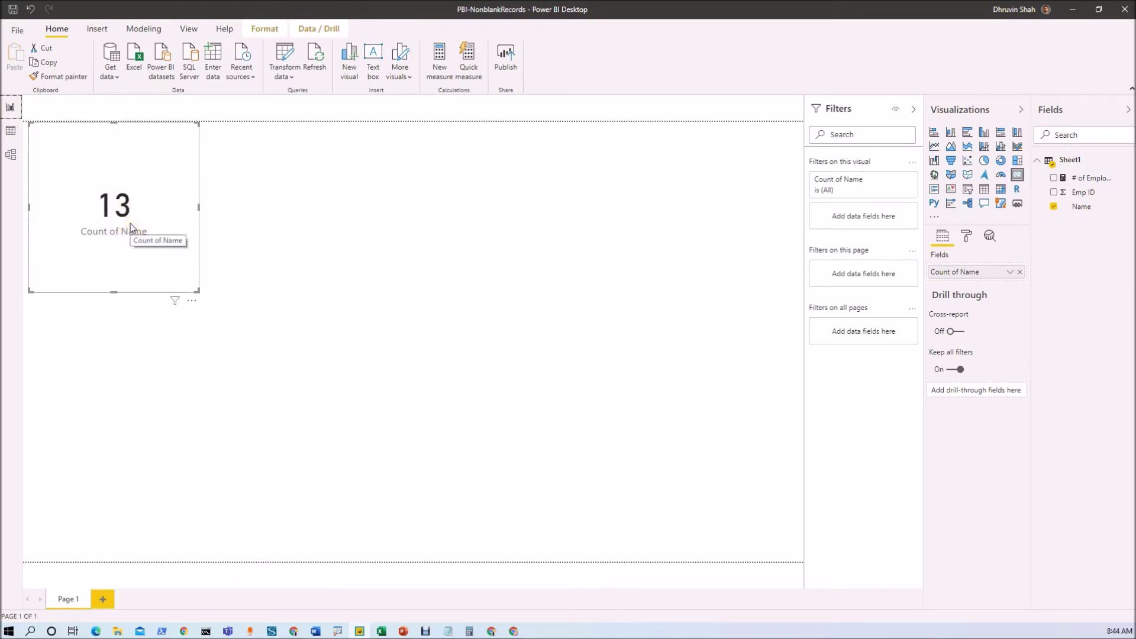
left_click(421, 225)
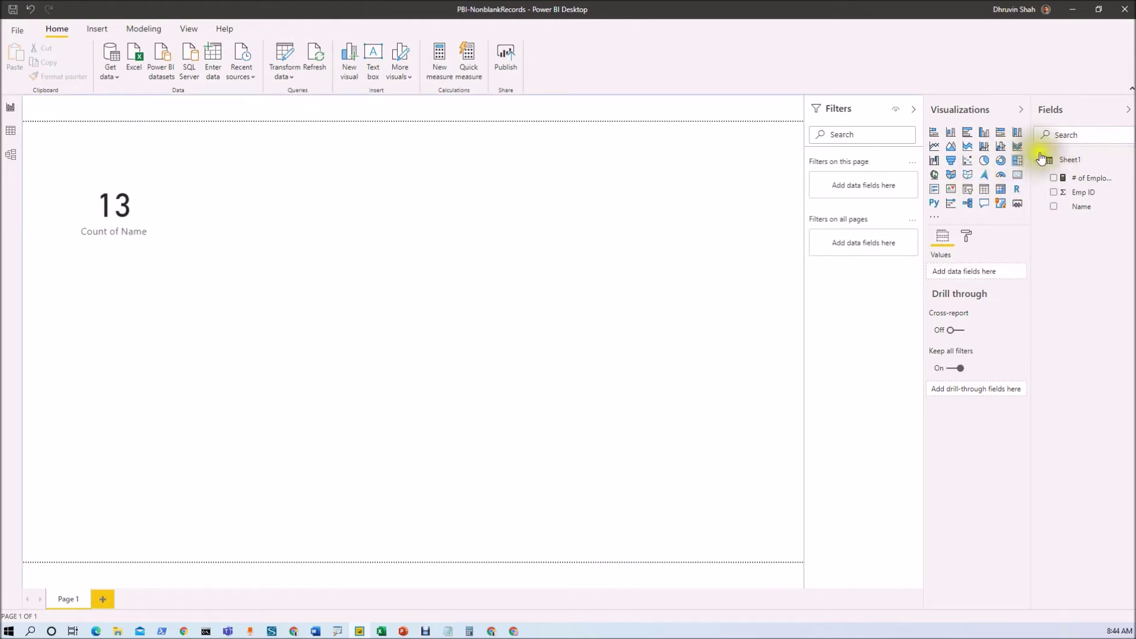
right_click(1072, 165)
- Create the Sheet1 measure '# of Distinct Count emp = DISTINCTCOUNTNOBLANK(Sheet1[Name])'
key("Escape")
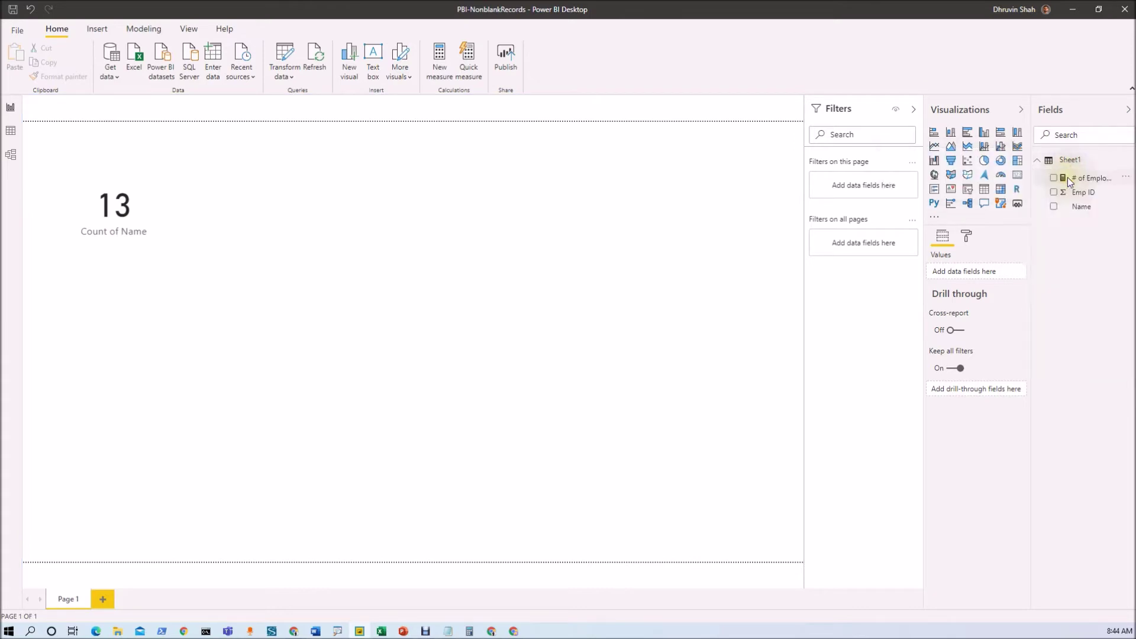
left_click(180, 152)
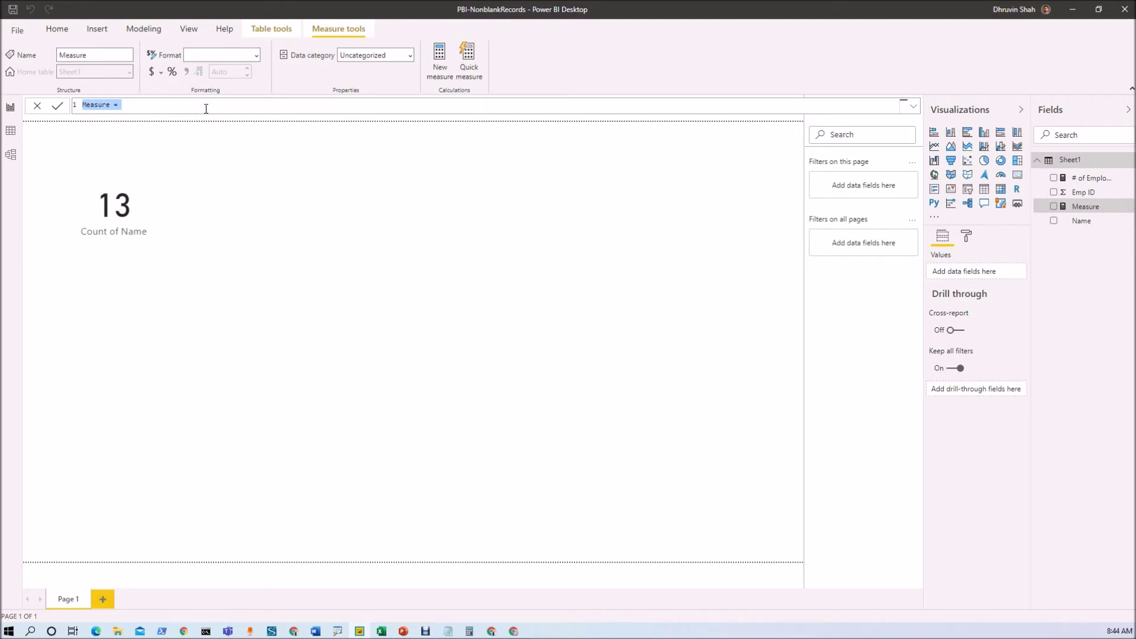
type("# of")
scroll(206, 108, "up", 3)
type("D")
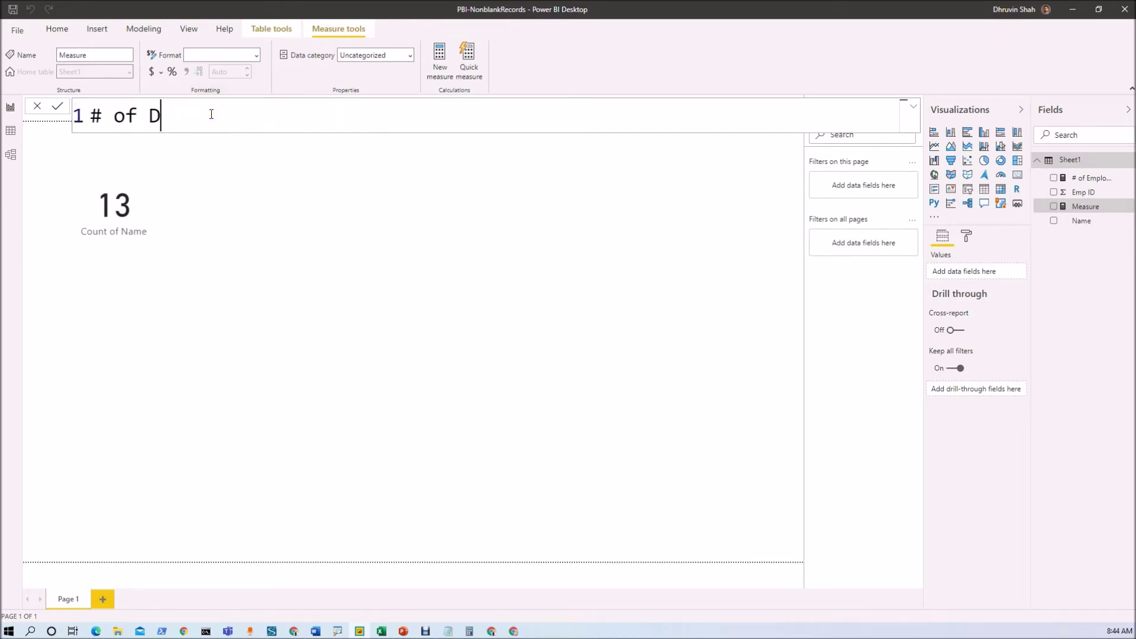
type("istinct Count emp")
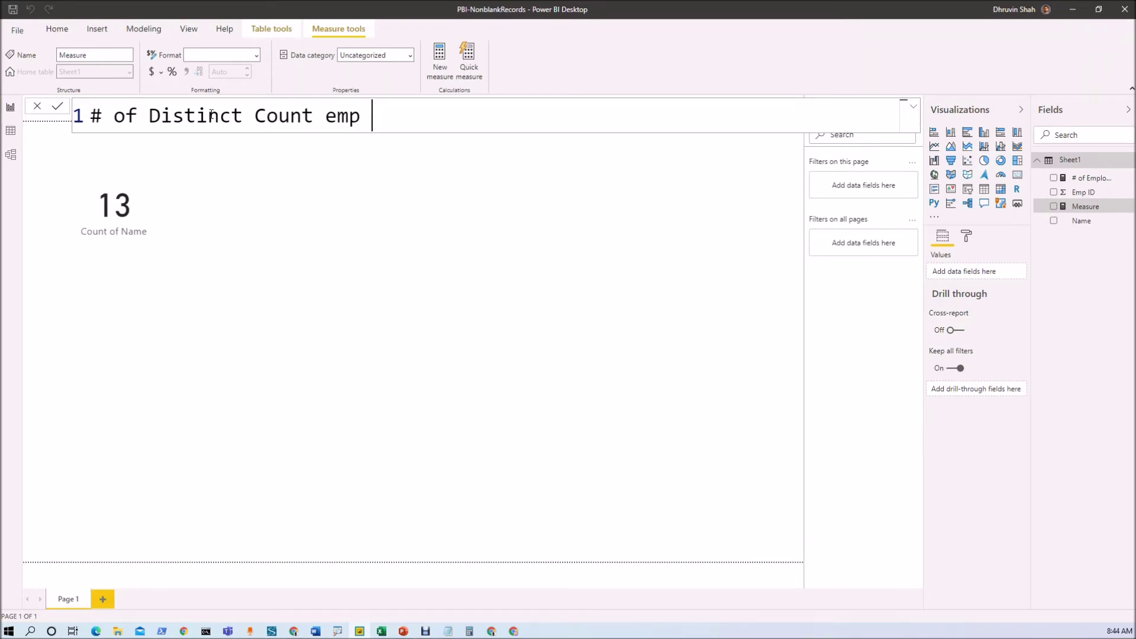
type(" = dis")
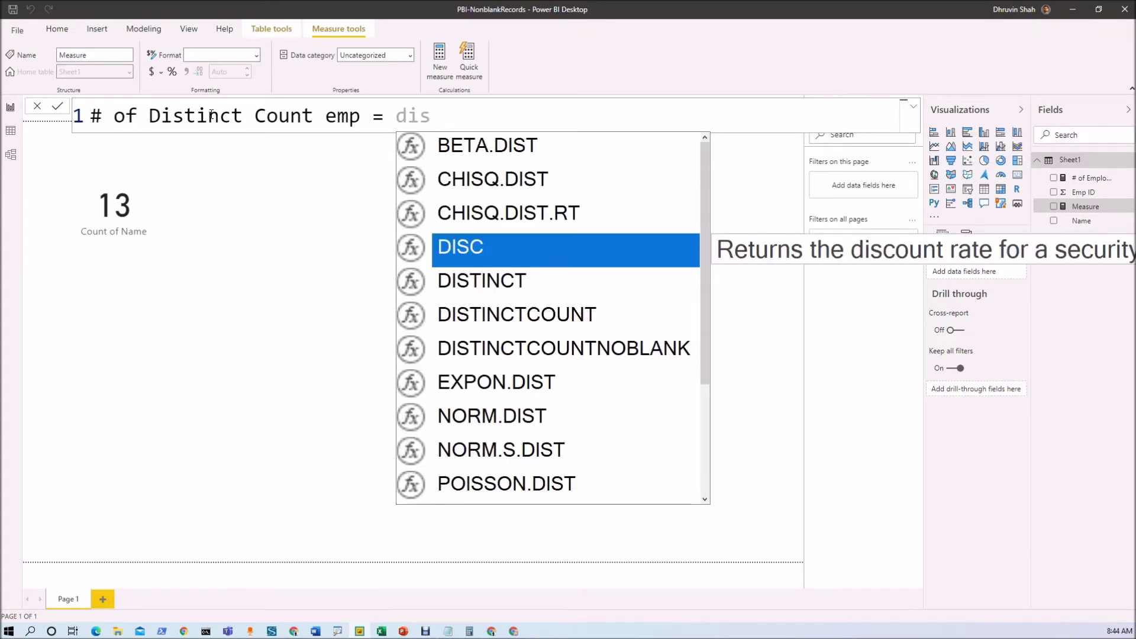
key("Down")
key("Down")
key("Down")
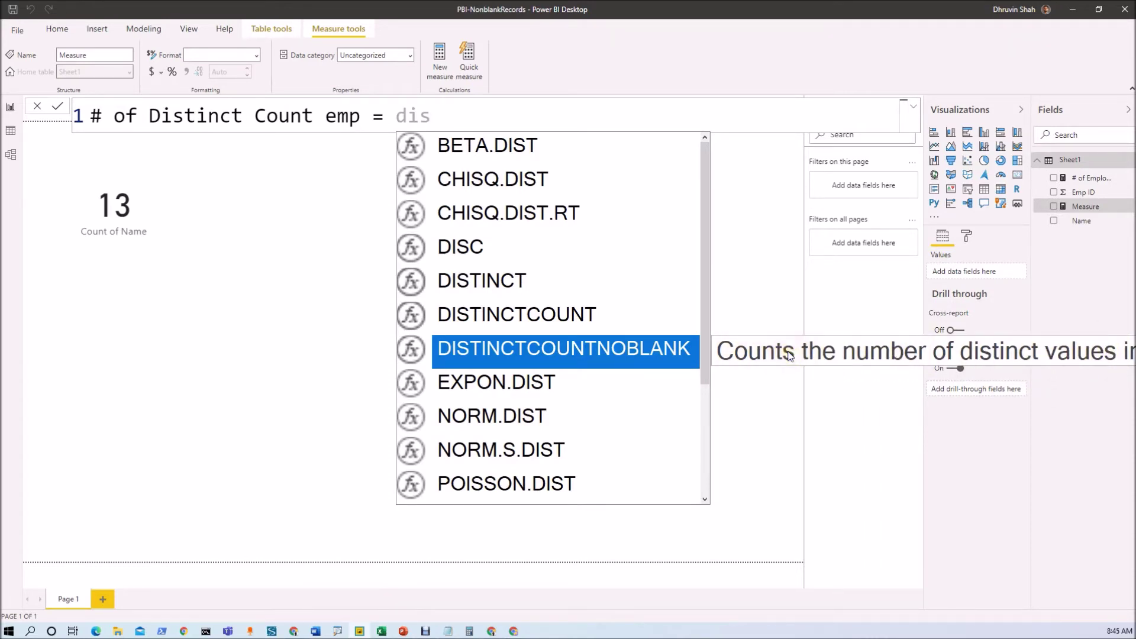
key("Tab")
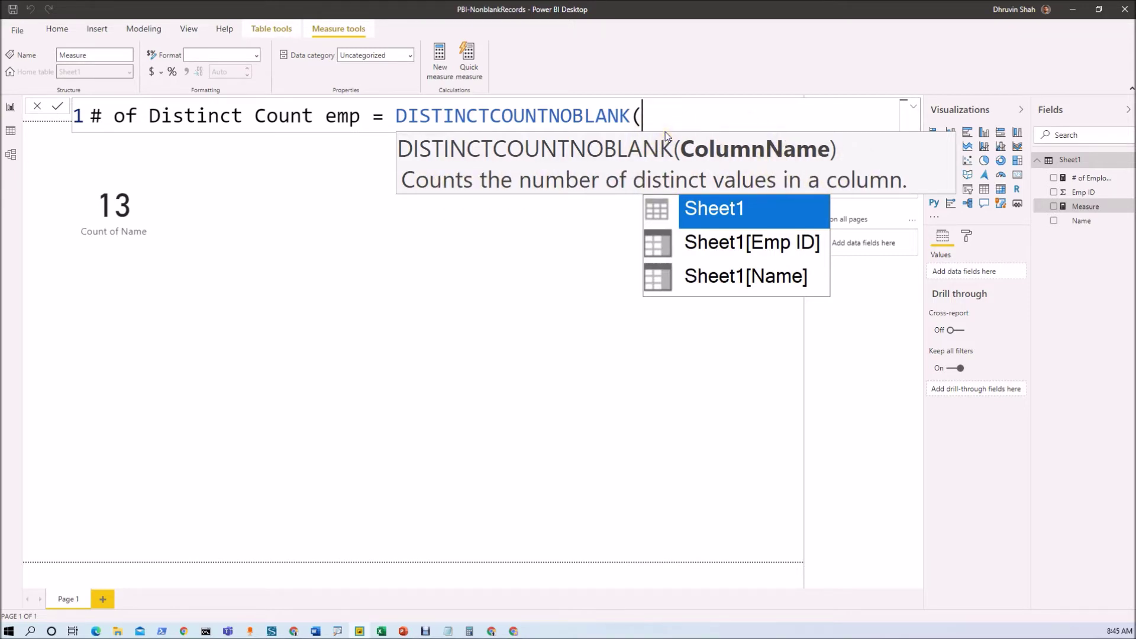
key("Down")
key("Down")
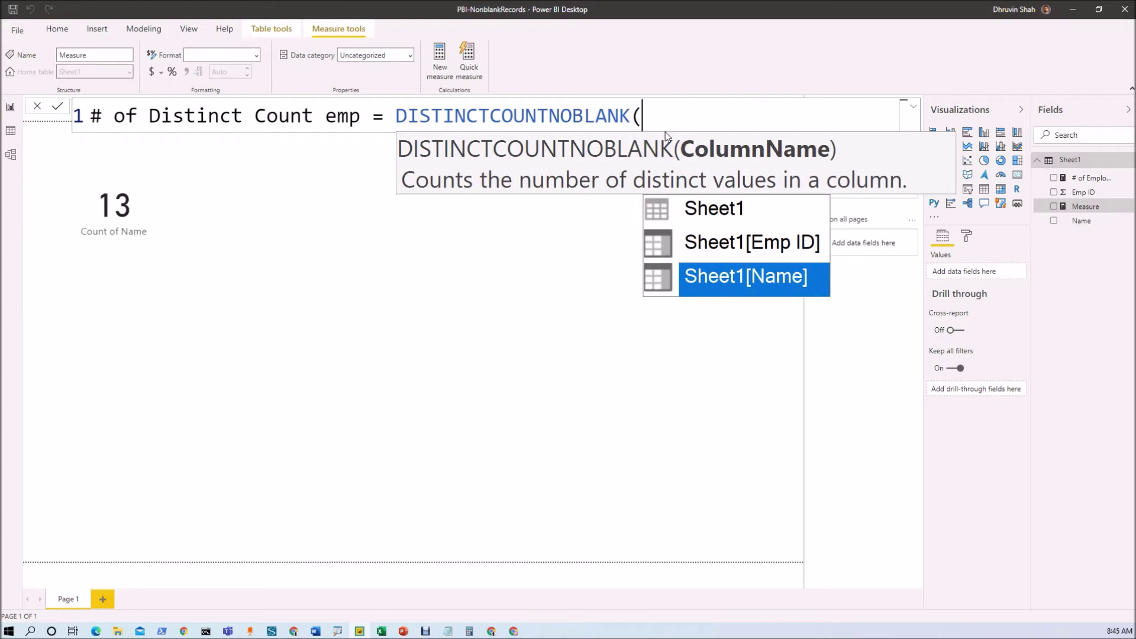
key("Tab")
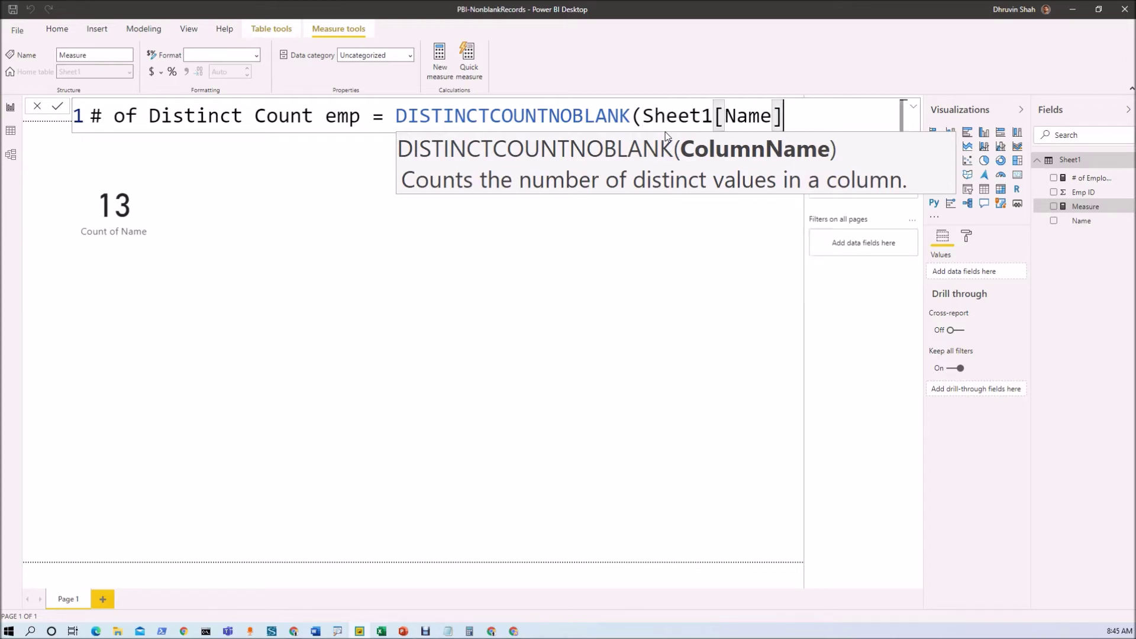
type(")")
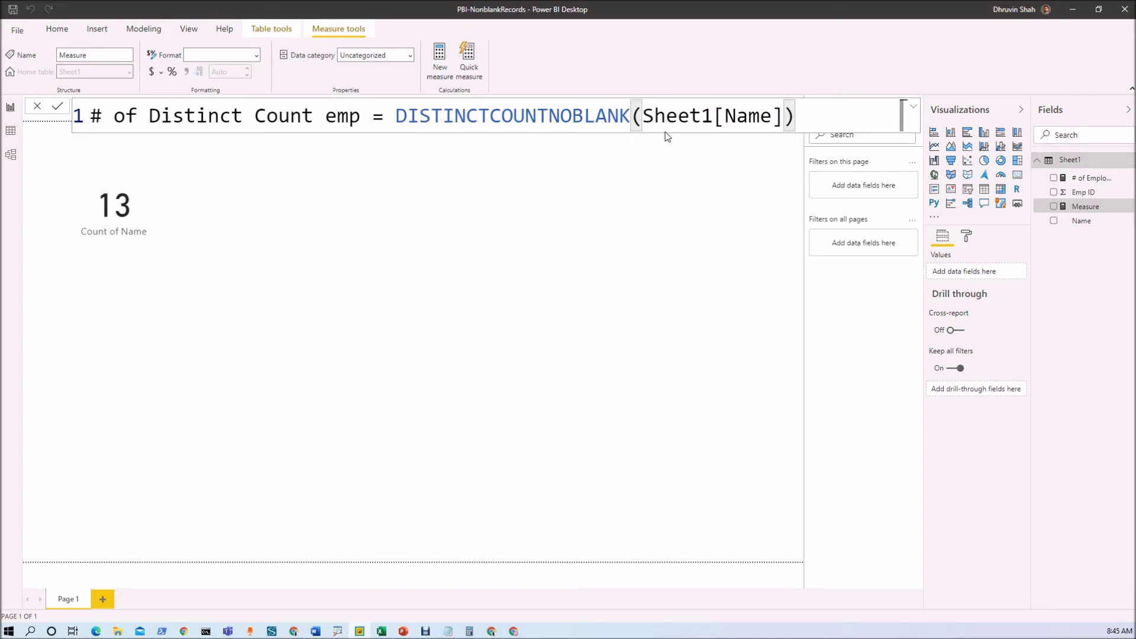
key("Return")
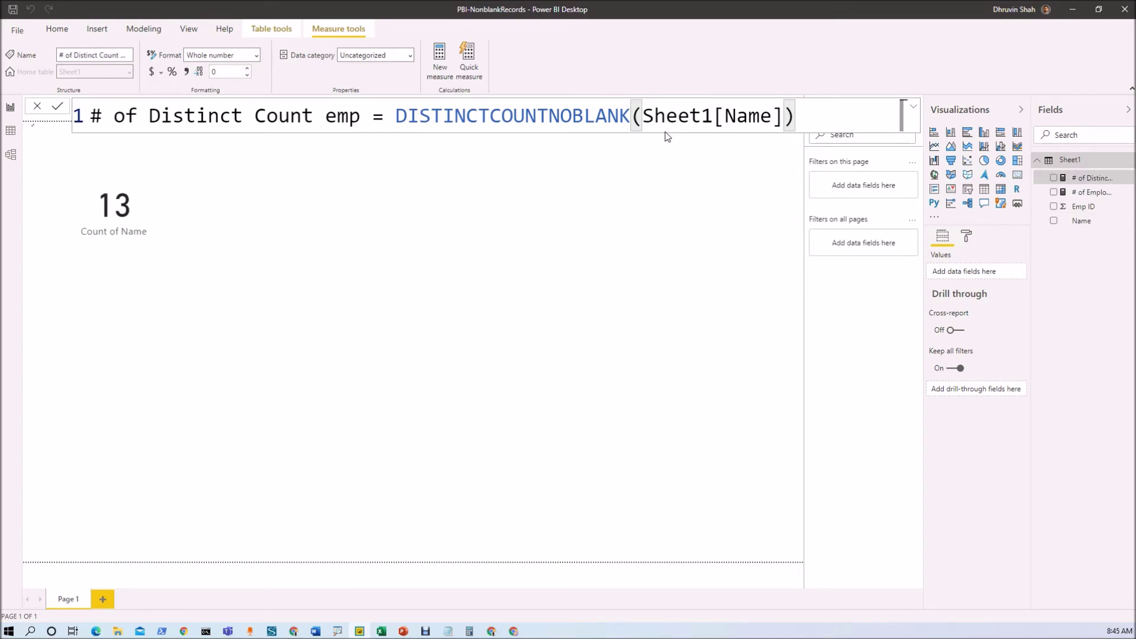
- Add a second card showing the # of Distinct Count emp measure (12) and move it up
left_click(546, 188)
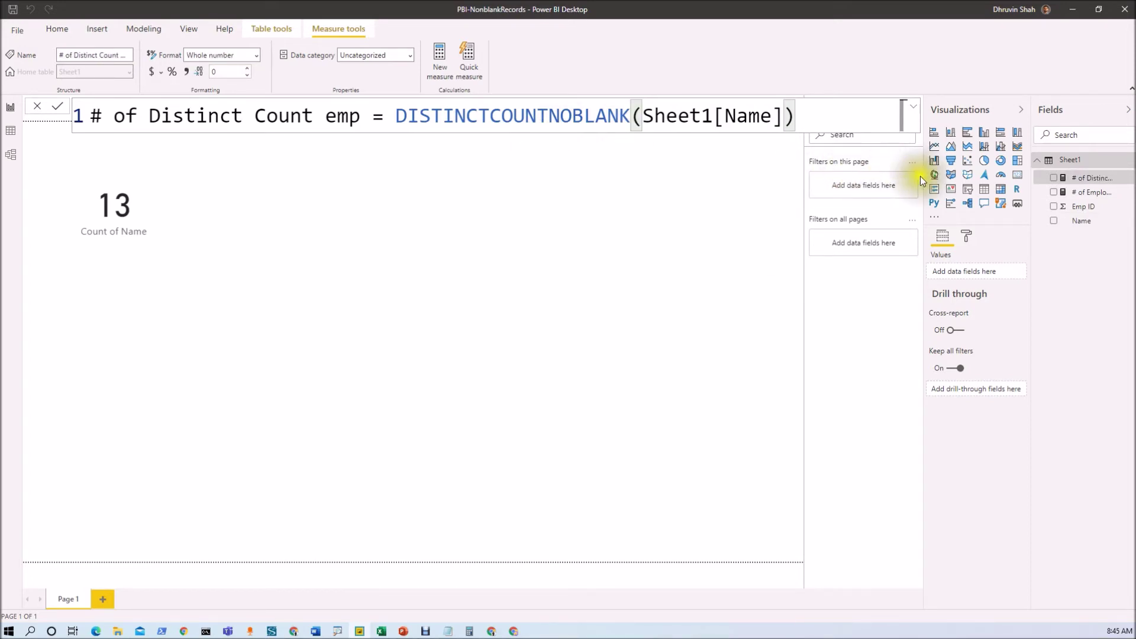
left_click(1017, 175)
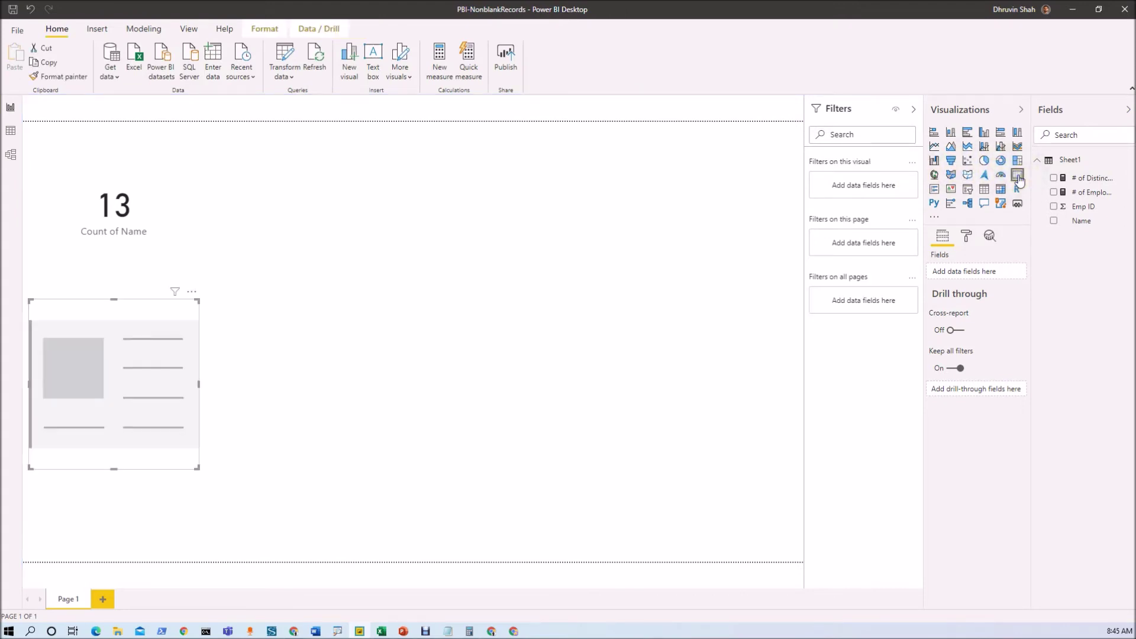
left_click(1054, 180)
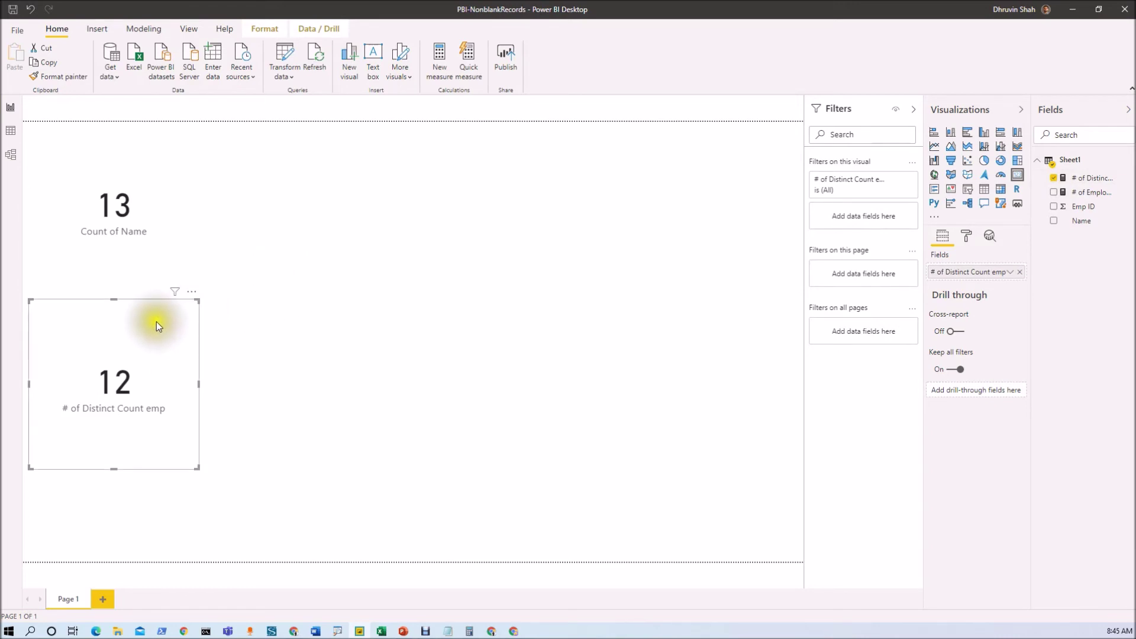
left_click_drag(162, 300, 427, 146)
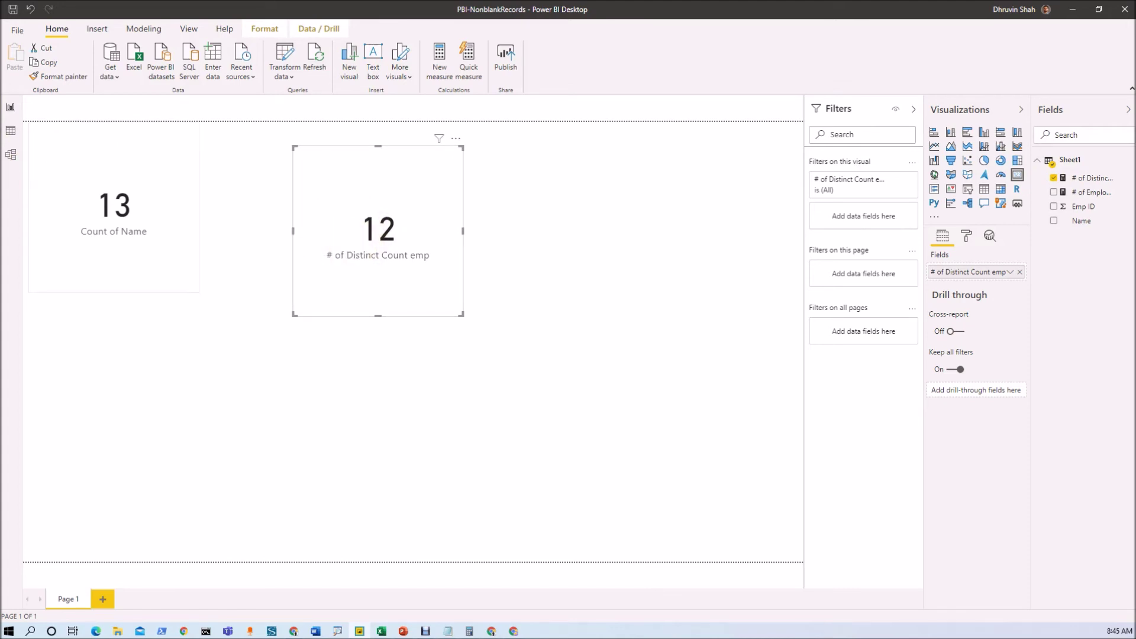
- Recheck the table data, then line the 12 card up beside the 13 card
left_click(13, 134)
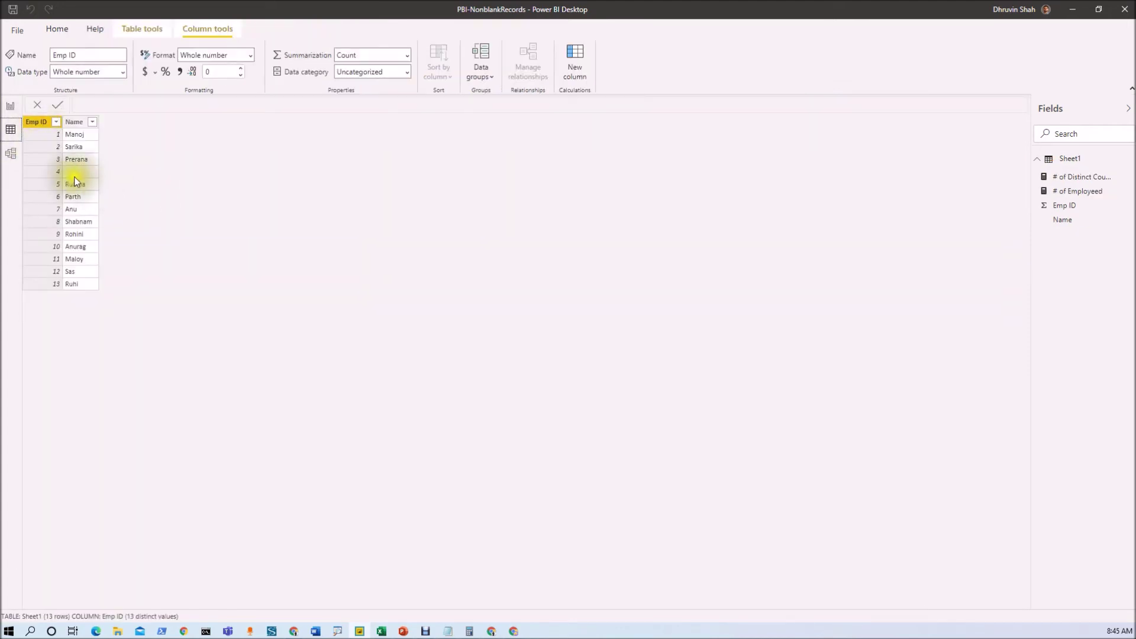
left_click(10, 107)
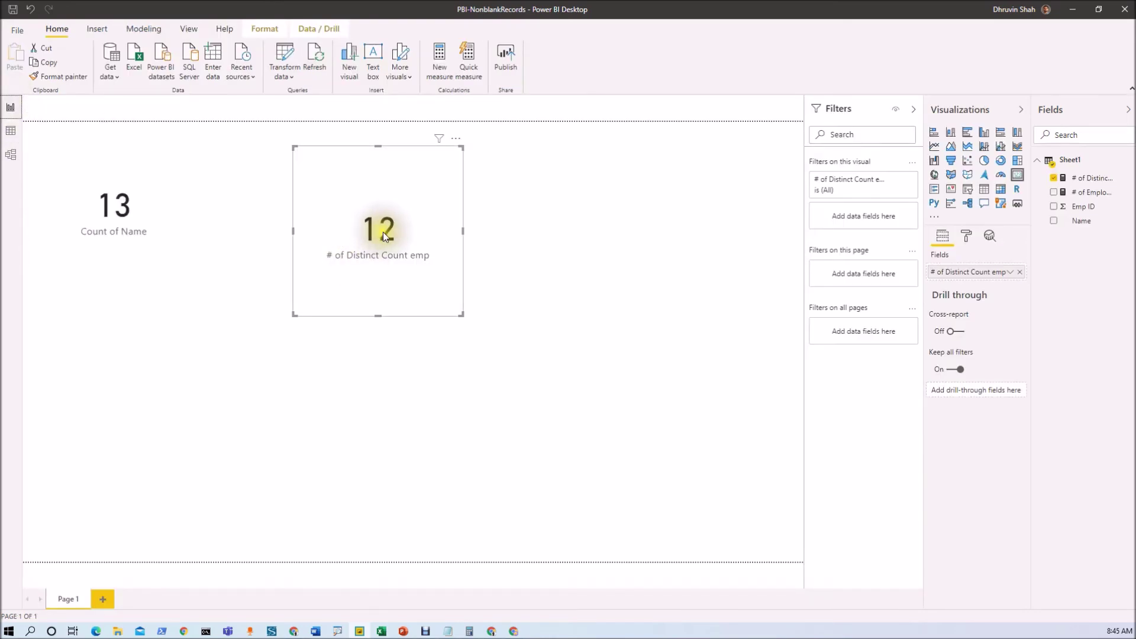
left_click_drag(383, 235, 398, 212)
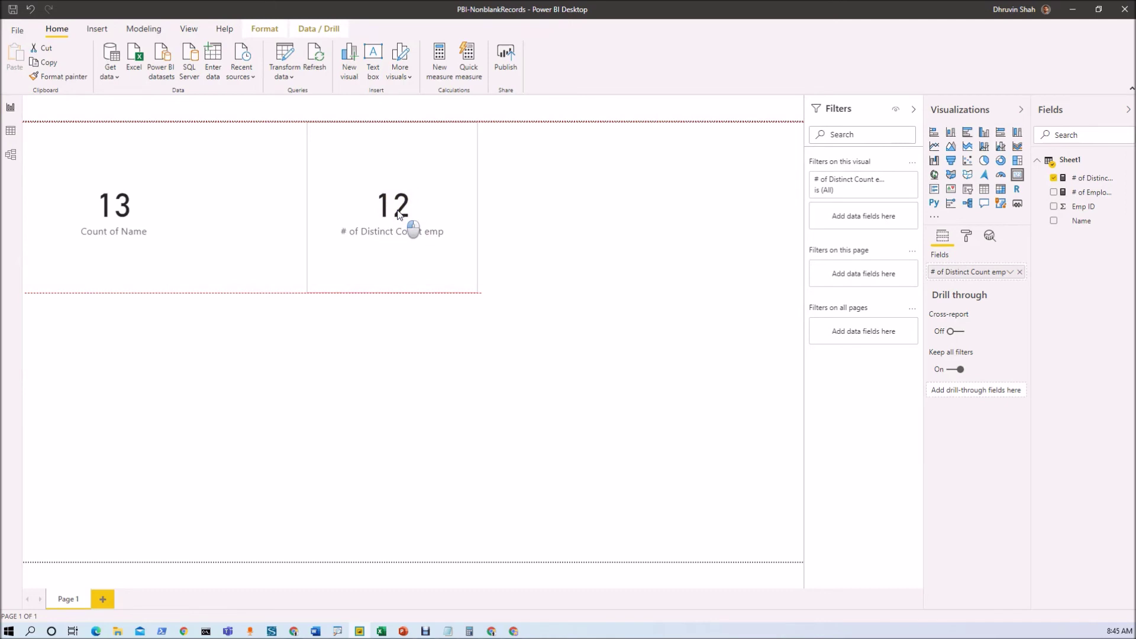
left_click_drag(397, 213, 398, 214)
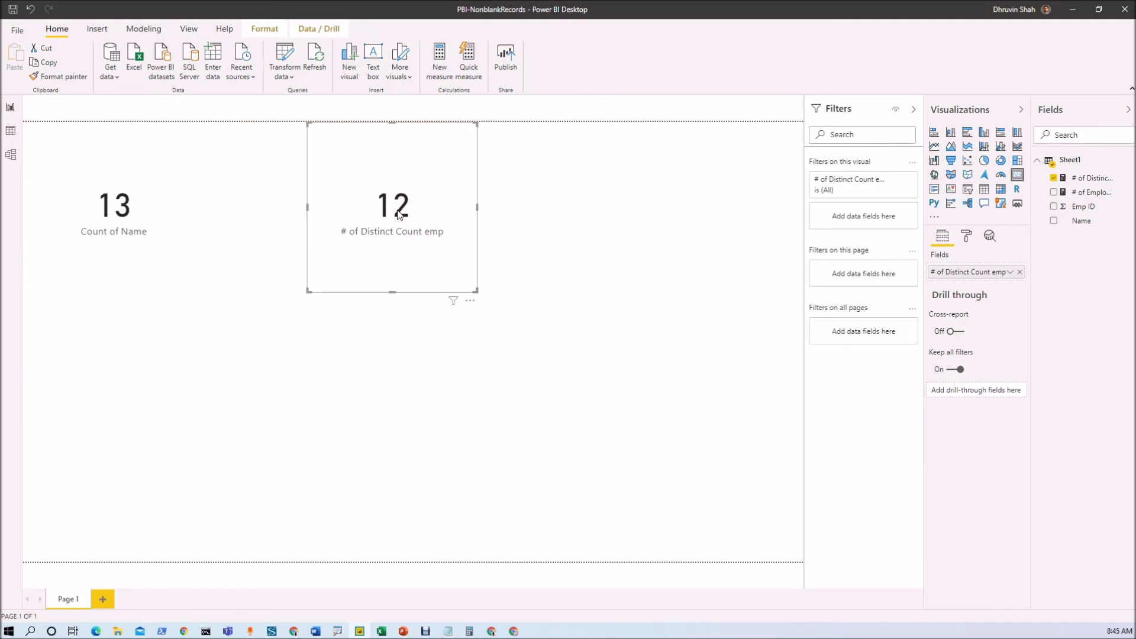
left_click(1081, 179)
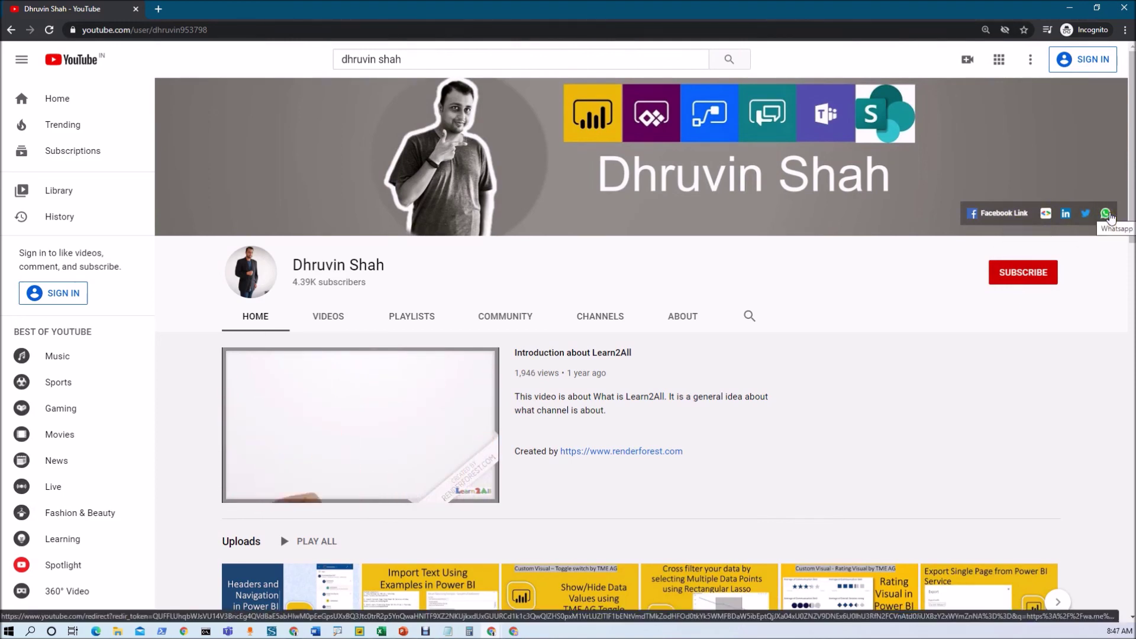
- Open the channel banner's linked Google Form for Learn2ALL daily updates
left_click(1094, 214)
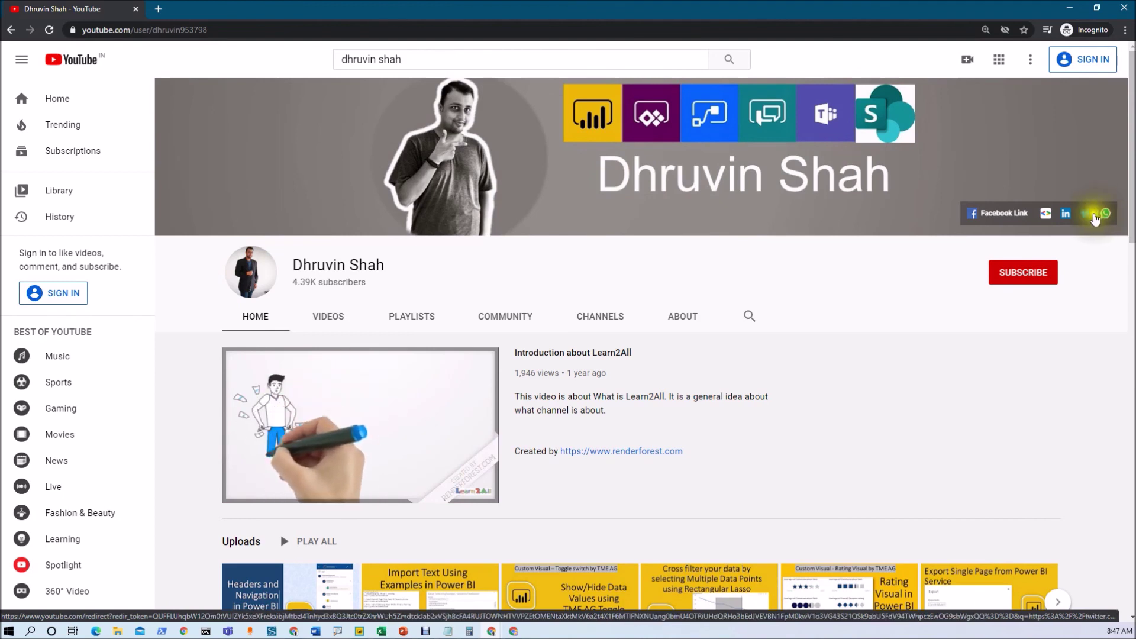